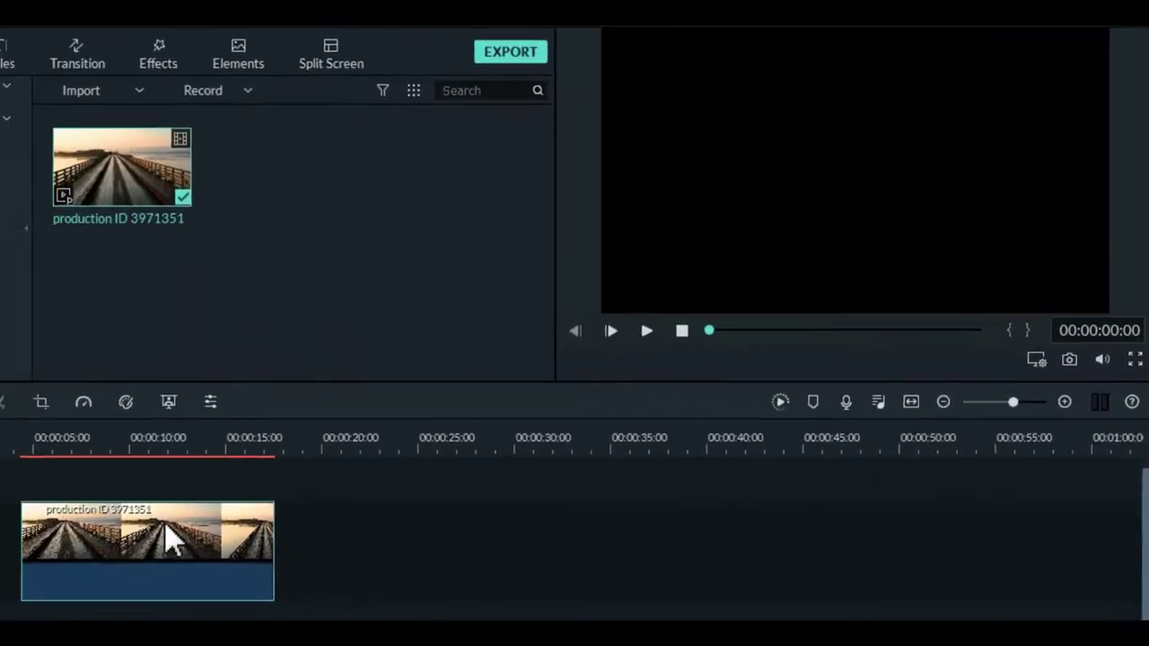
- Open the timeline clip's Pan & Zoom settings and arrange a full-size end frame with a smaller start frame of about 3025 x 1702
right_click(294, 534)
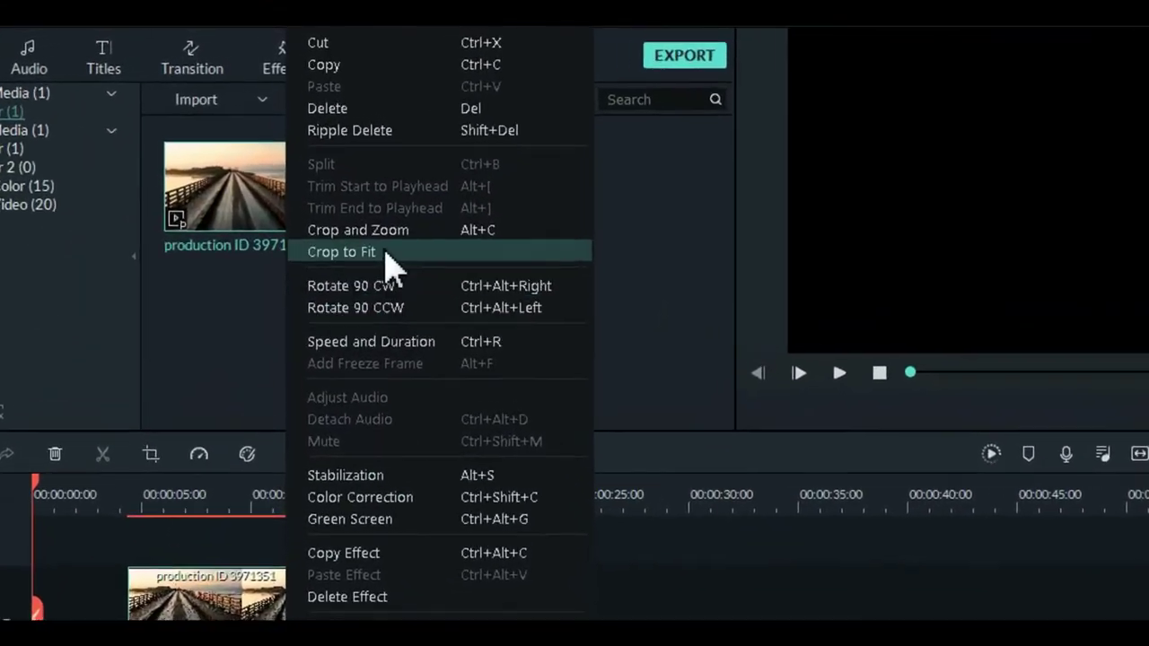
click(395, 285)
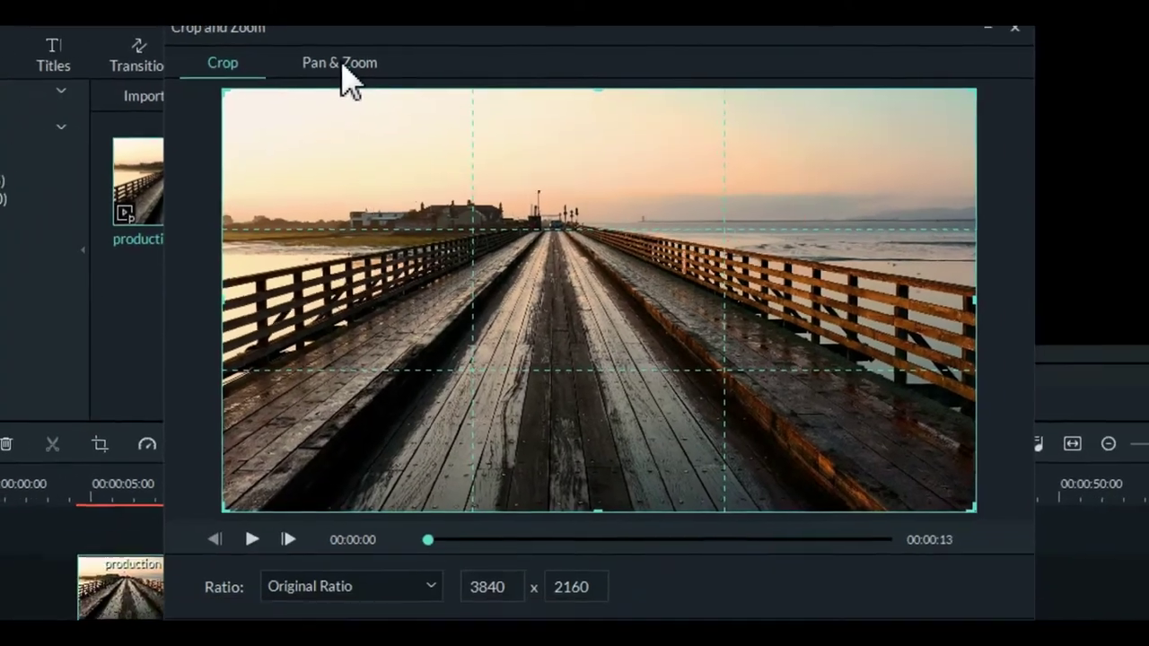
click(308, 72)
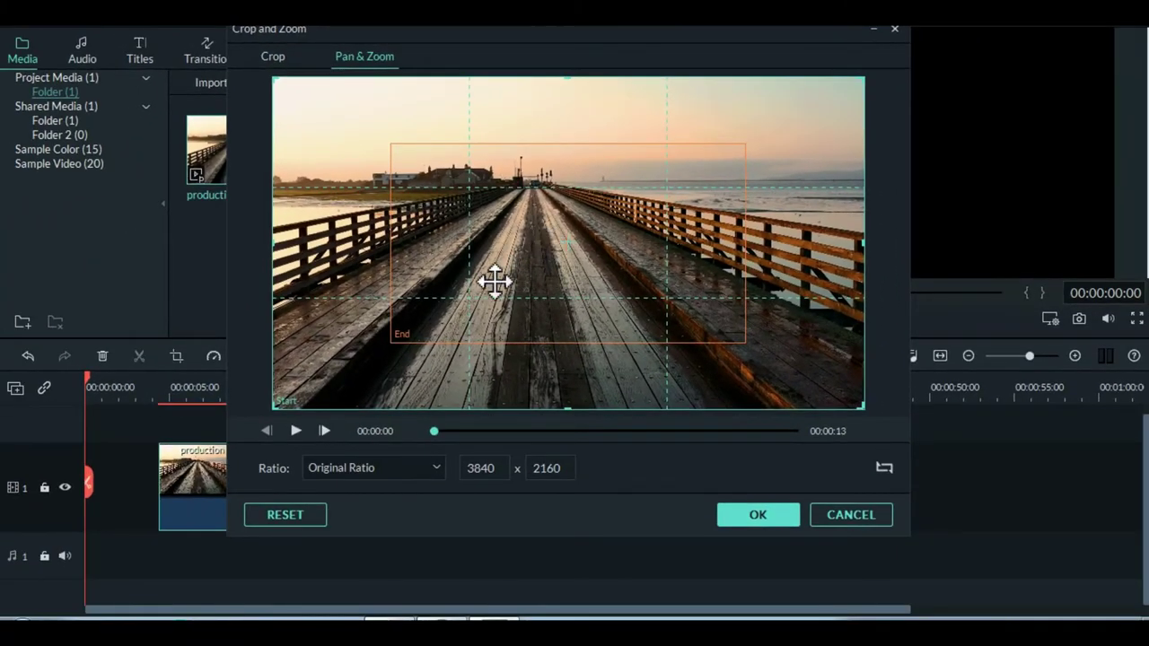
click(408, 314)
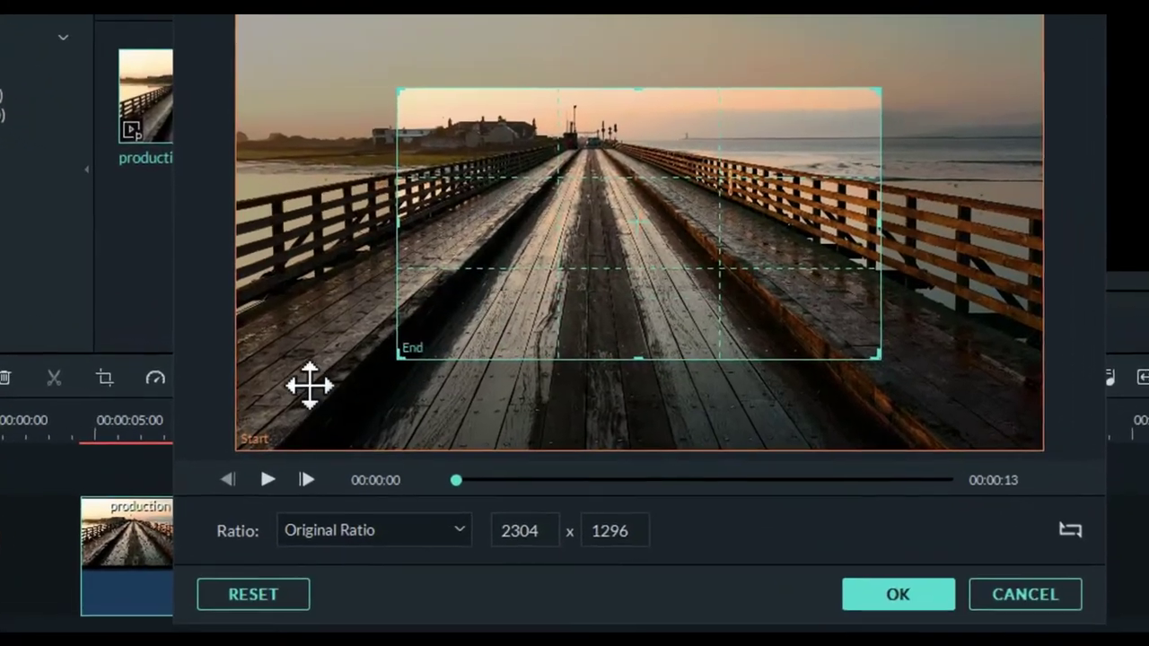
click(319, 359)
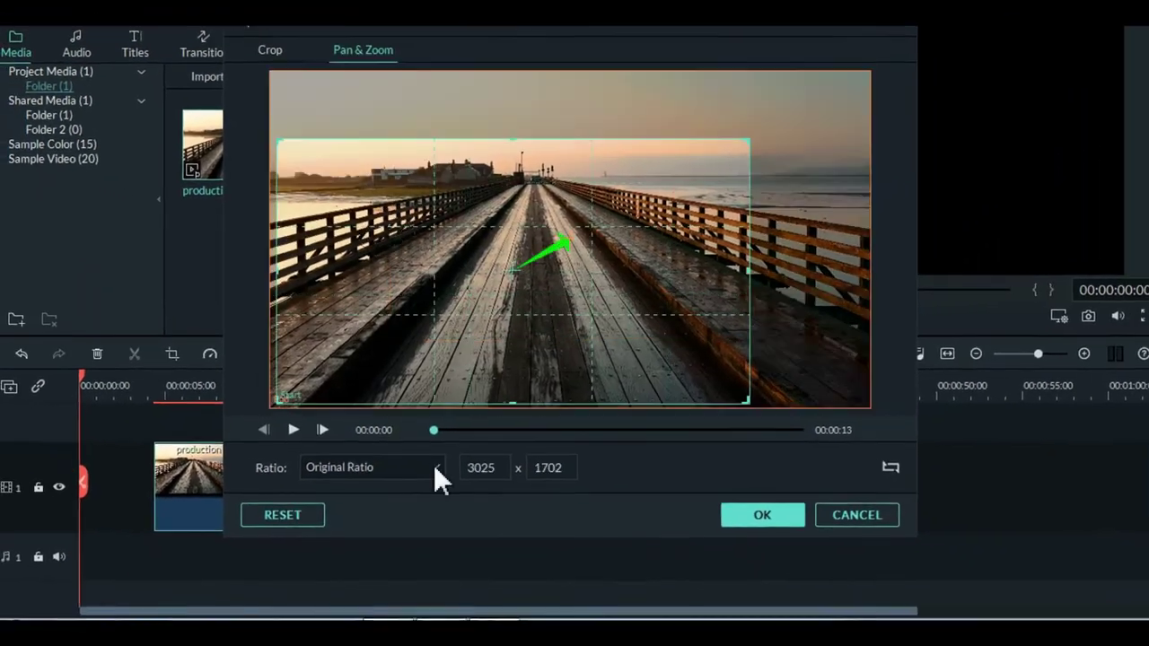
- Set the ratio to Custom, reshape the start frame into a thin full-width horizontal strip of about 3840 x 159, and apply the pan and zoom
click(443, 491)
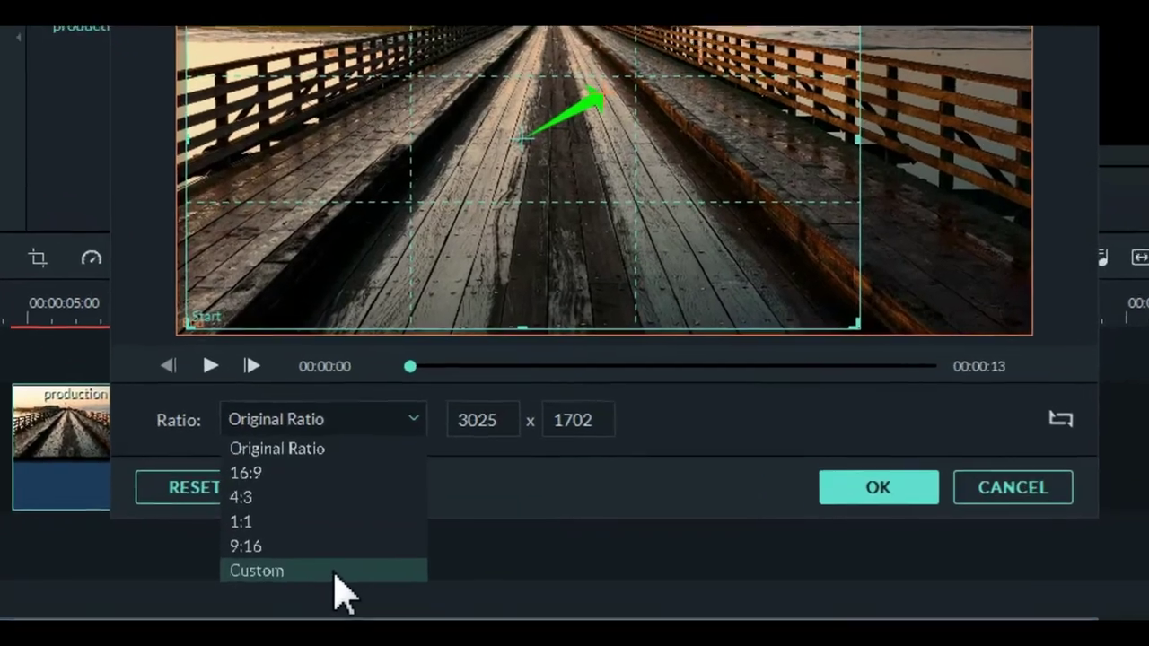
click(312, 572)
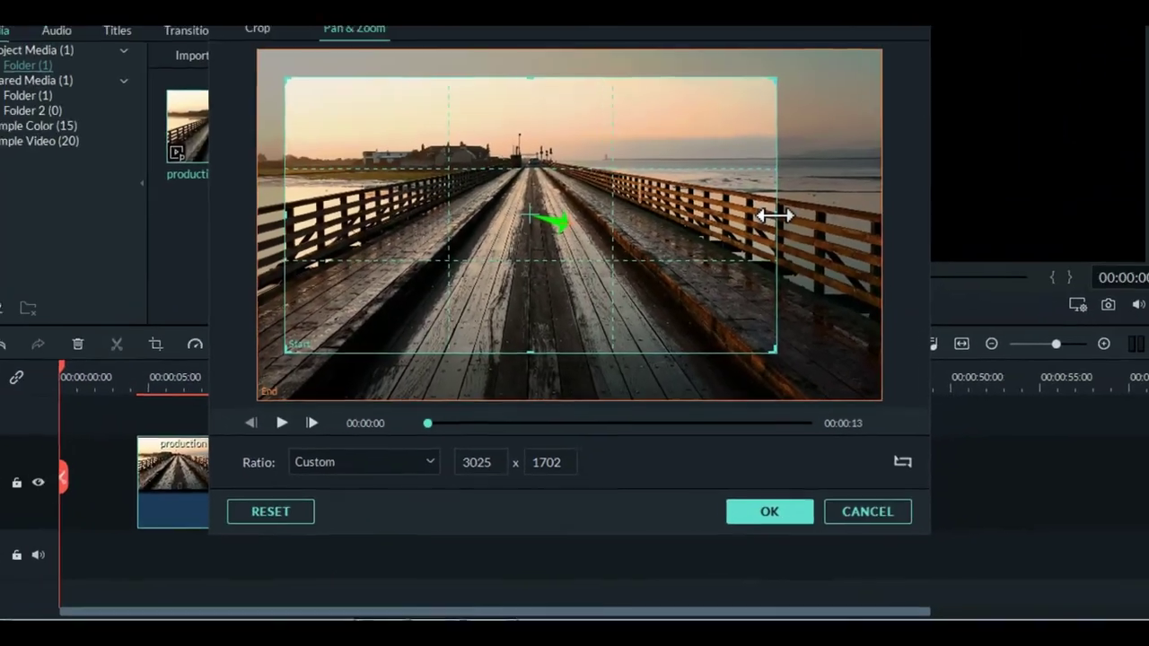
drag(900, 85, 1024, 85)
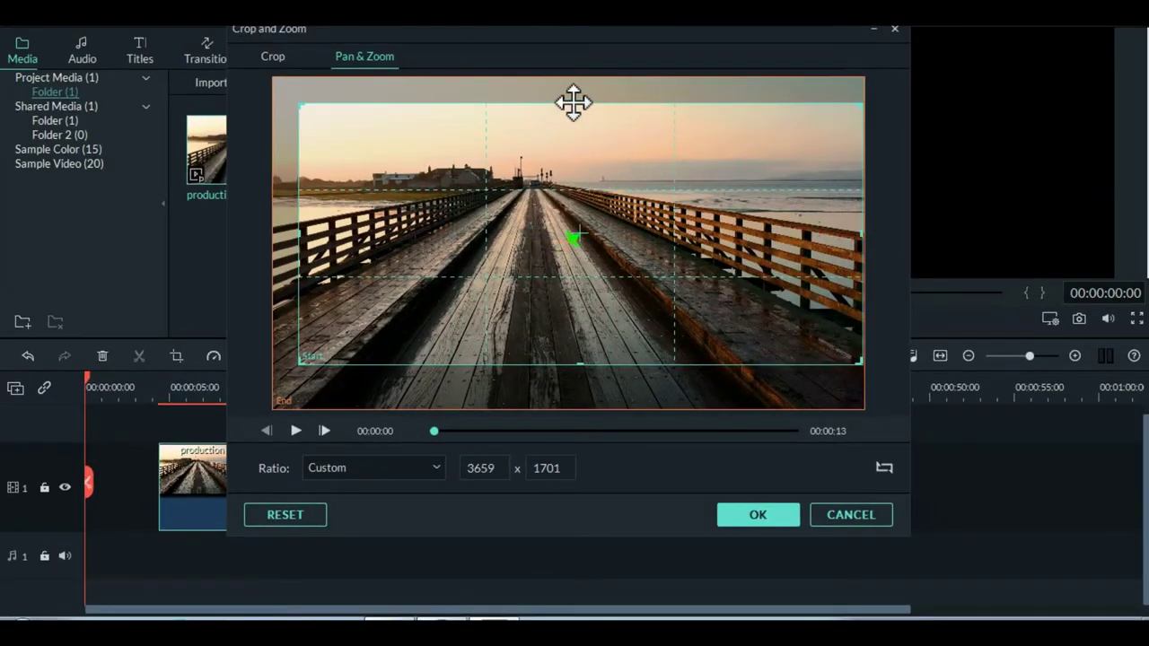
drag(582, 104, 581, 212)
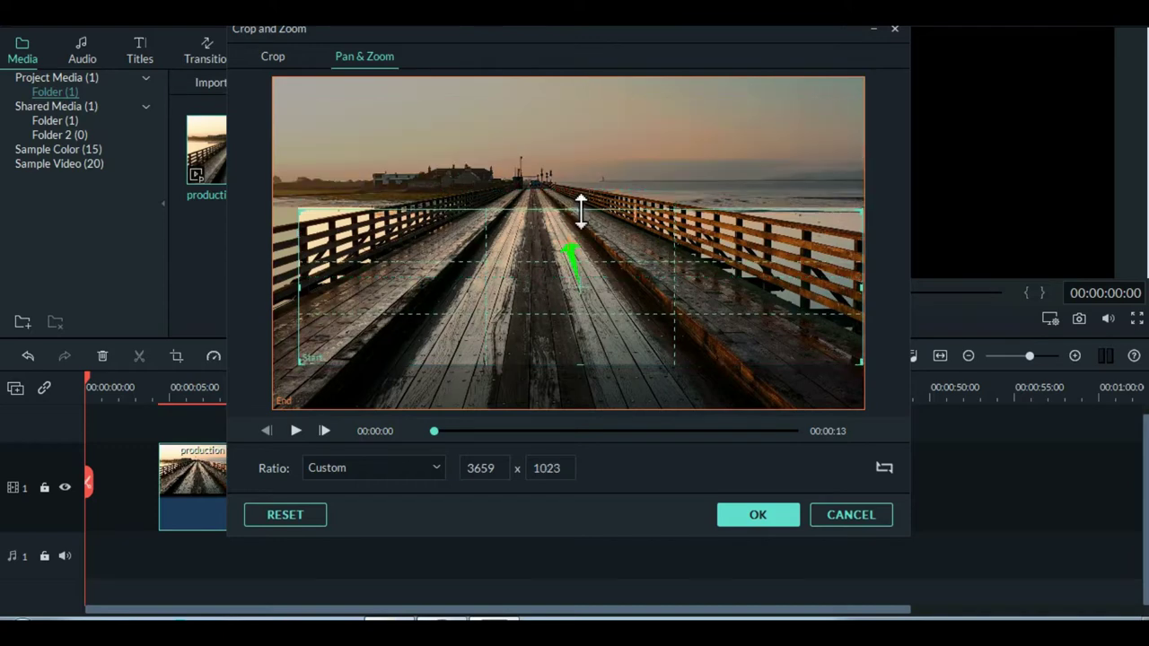
click(578, 365)
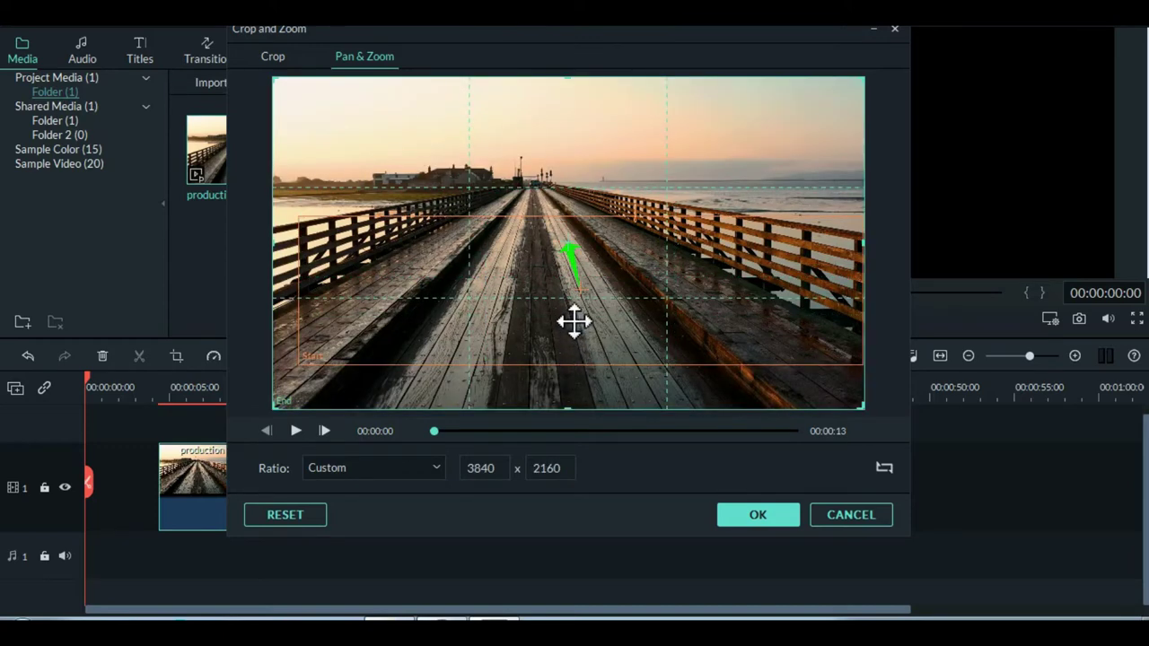
click(588, 358)
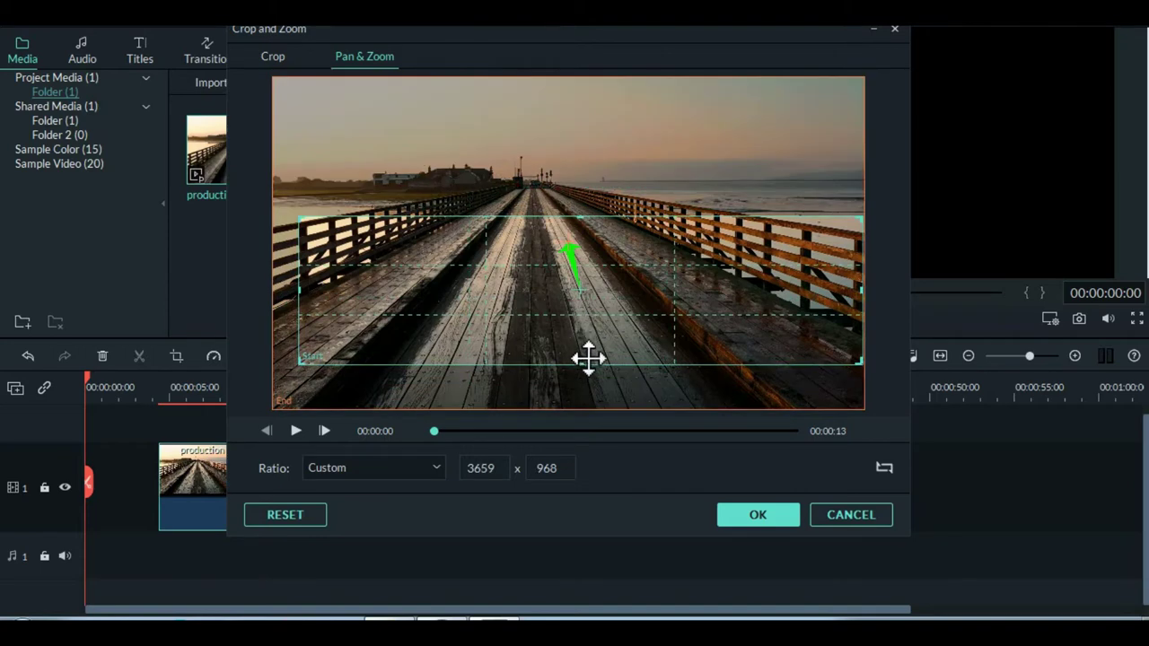
click(583, 365)
click(576, 316)
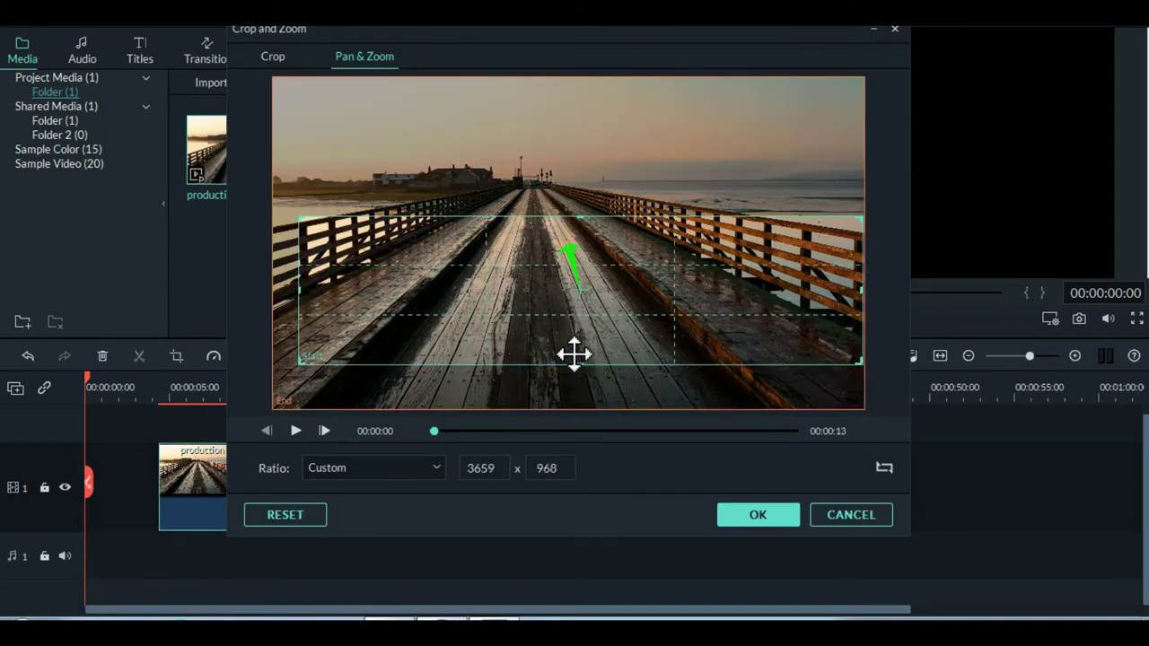
drag(580, 363, 601, 224)
drag(500, 238, 496, 251)
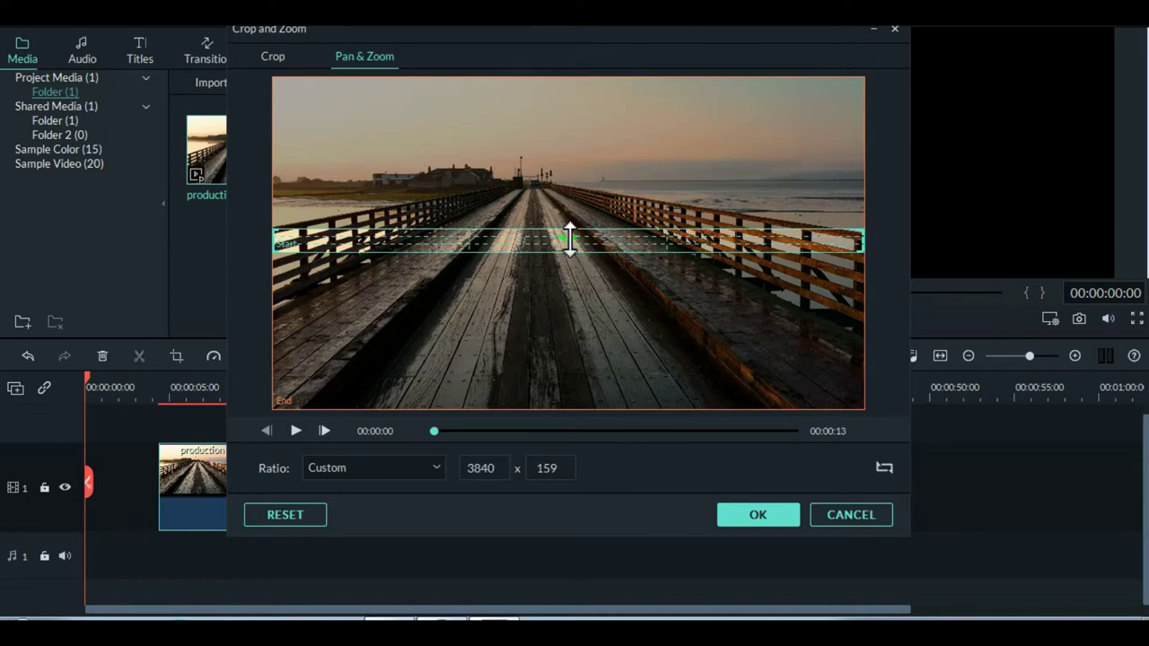
click(758, 514)
- Move the clip to the very beginning of the timeline and play the opening effect
drag(226, 484, 139, 482)
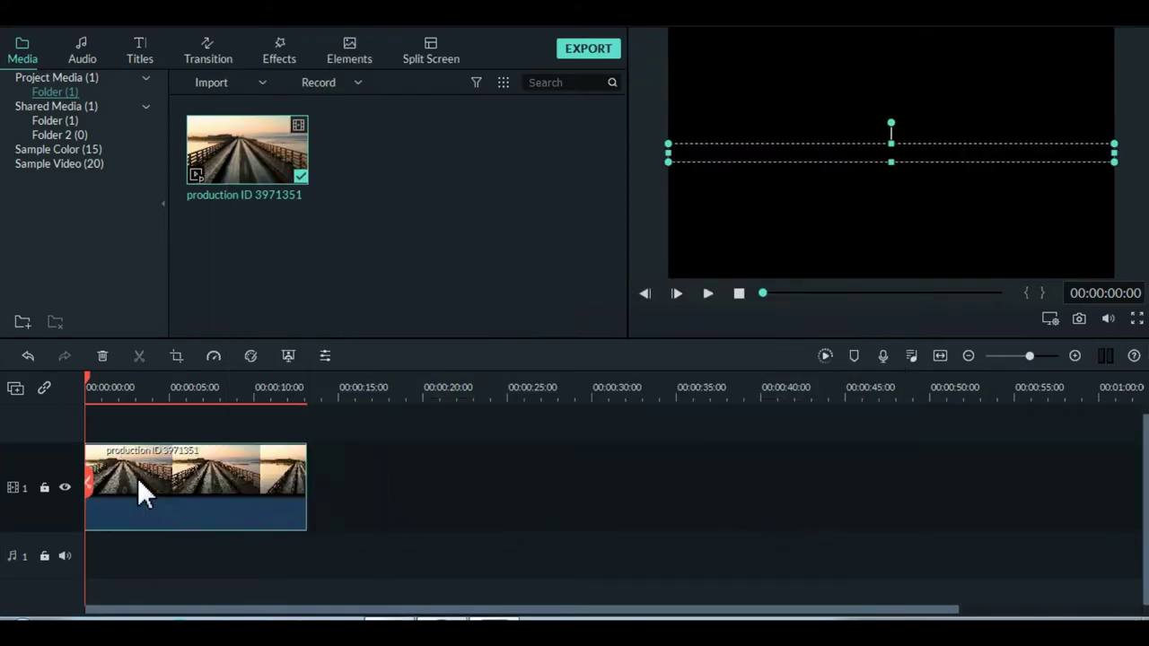
click(704, 294)
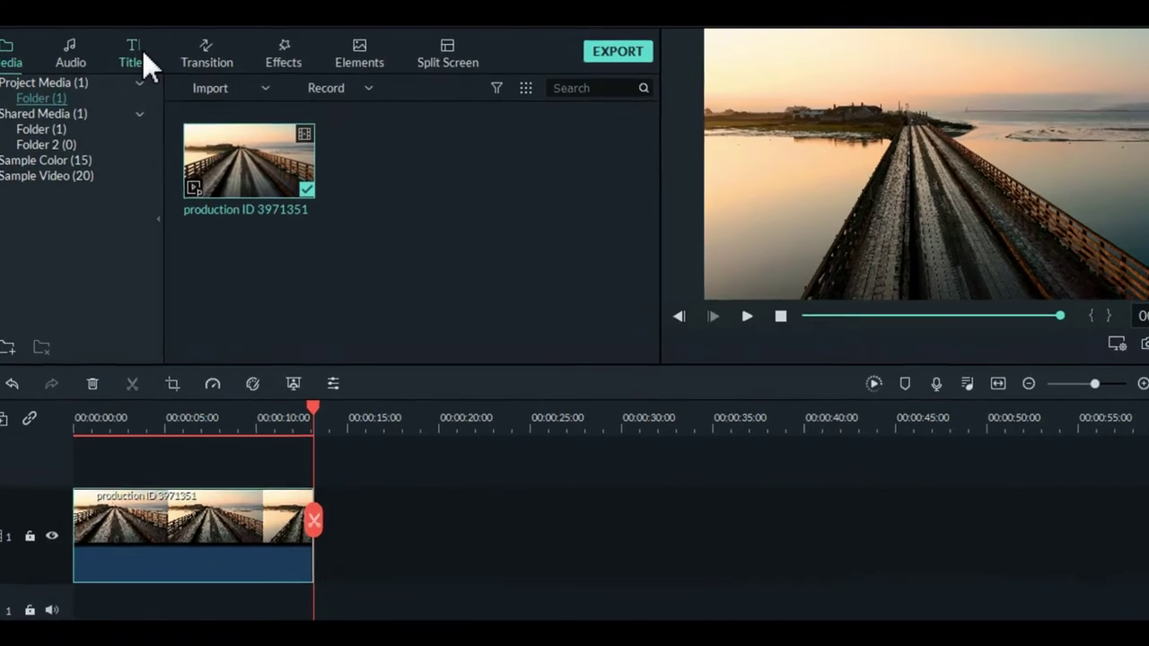
- Add the Default Title on the track above the clip, starting about 2 seconds in and ending with the clip
click(143, 51)
scroll(393, 305, down, 4)
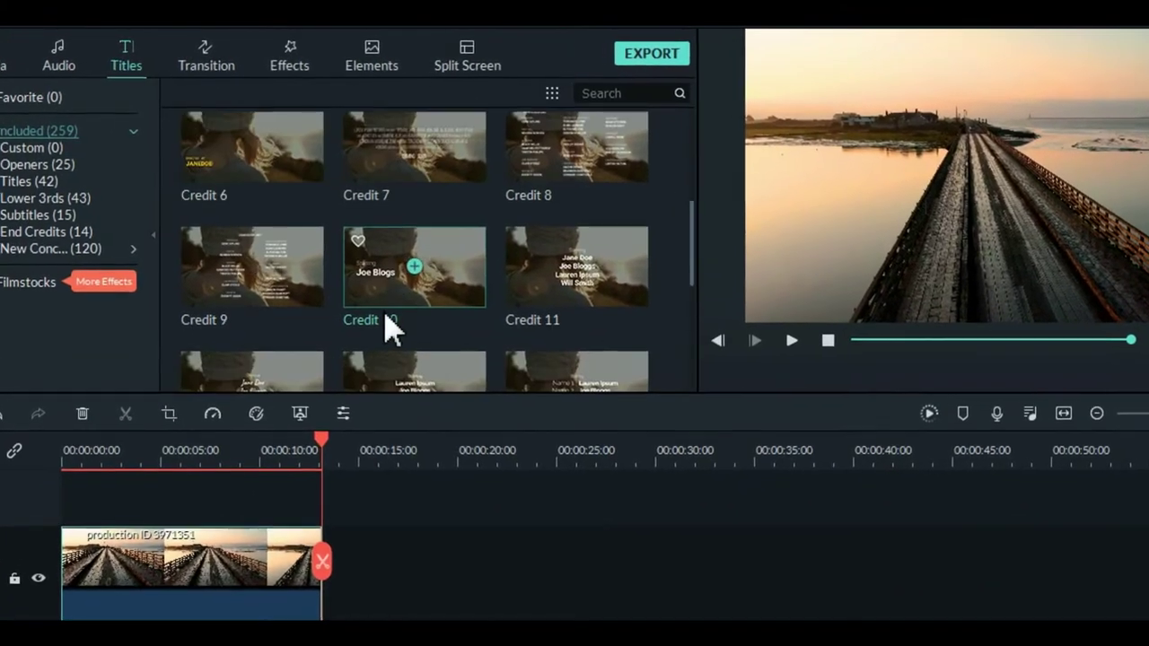
scroll(392, 327, down, 3)
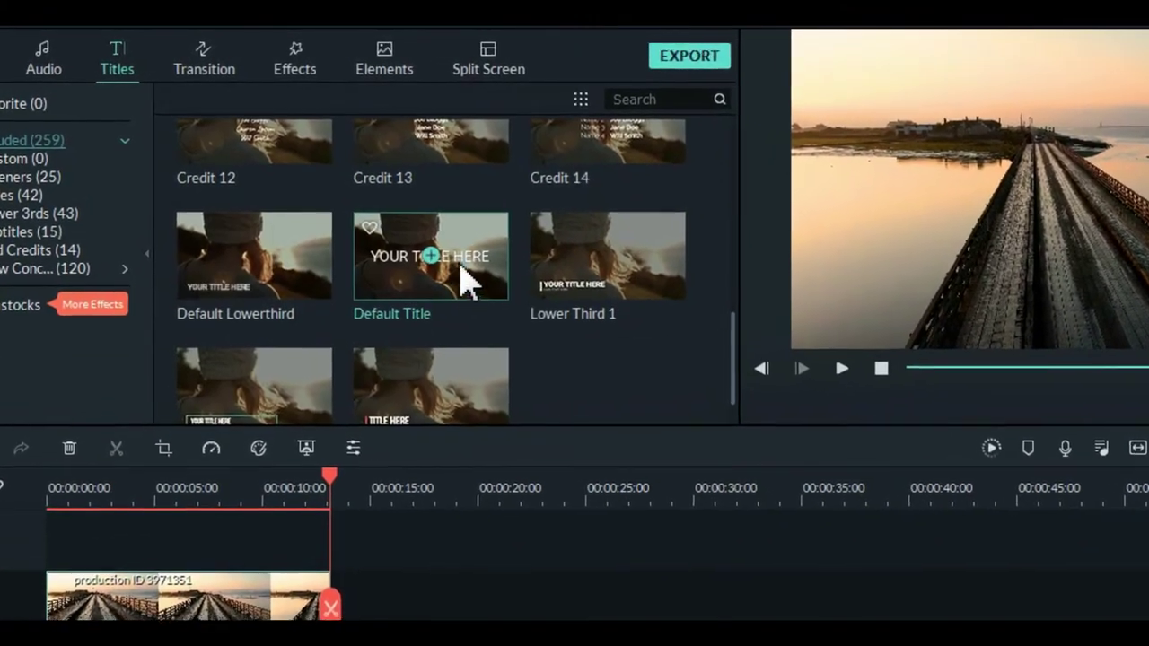
drag(466, 314, 219, 575)
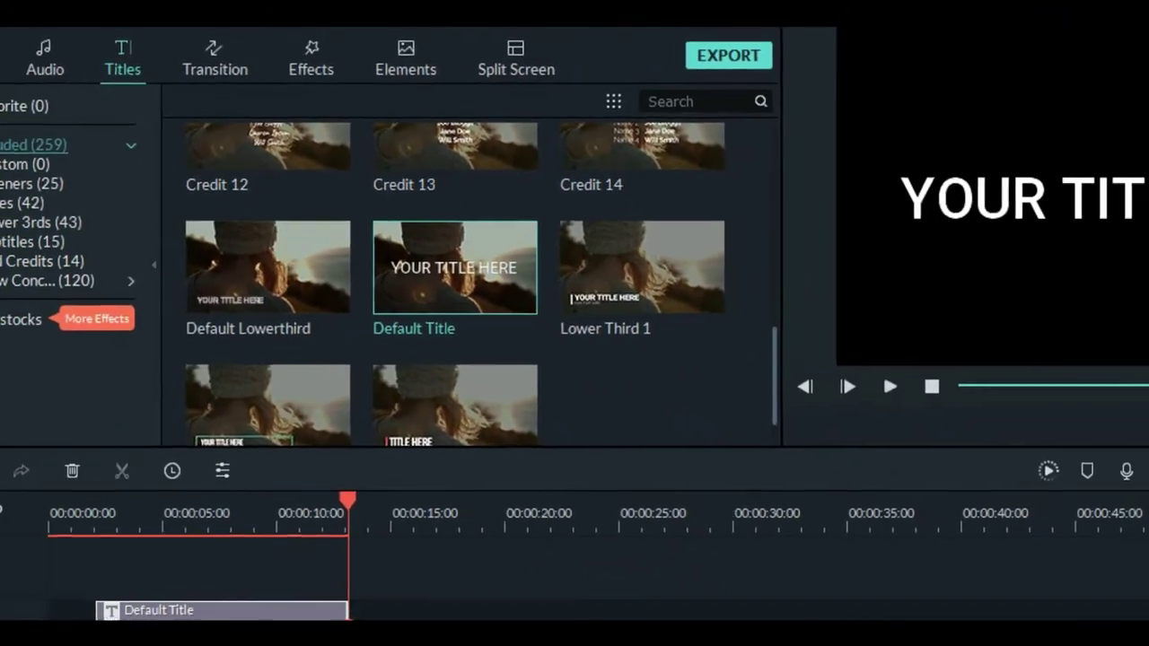
- Open the title for advanced text editing and apply the orange-outlined preset Text style 18
double_click(220, 610)
click(202, 314)
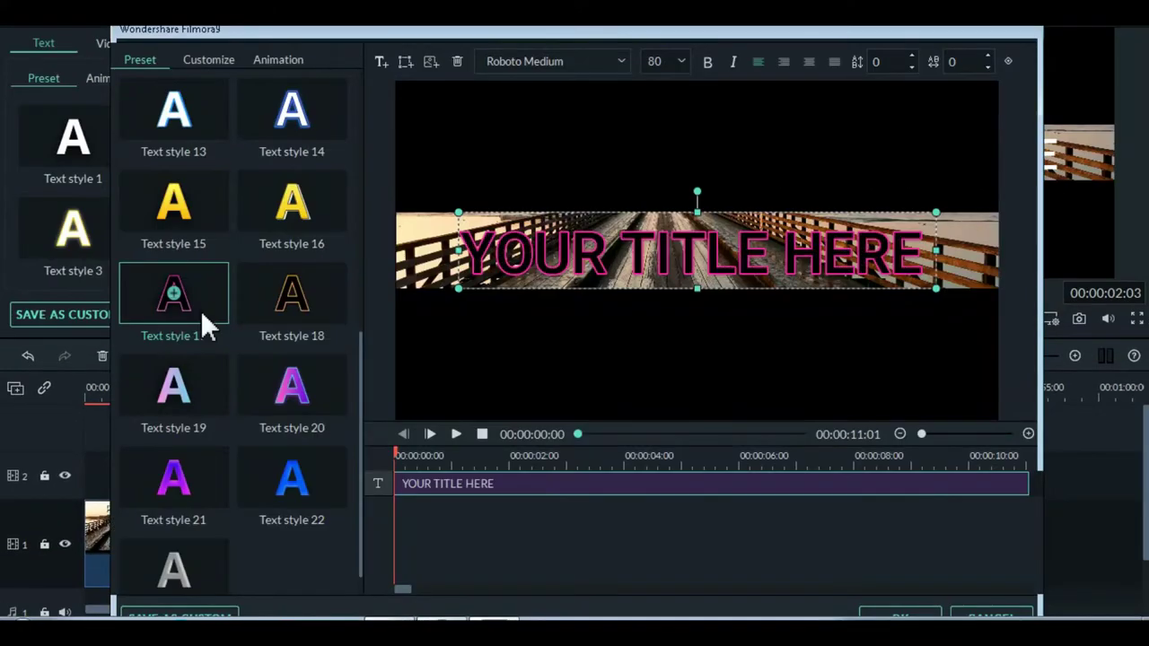
click(286, 301)
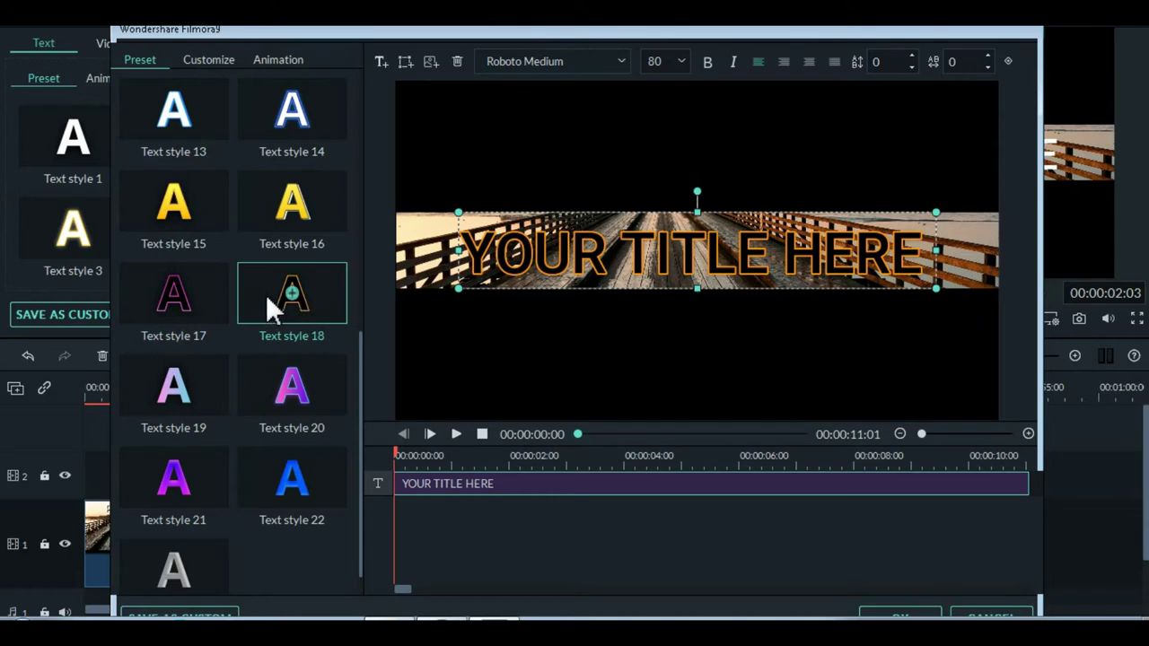
- Customize the title with a text fill opacity of 0% and a text border opacity of about 83%
click(188, 60)
drag(251, 185, 274, 184)
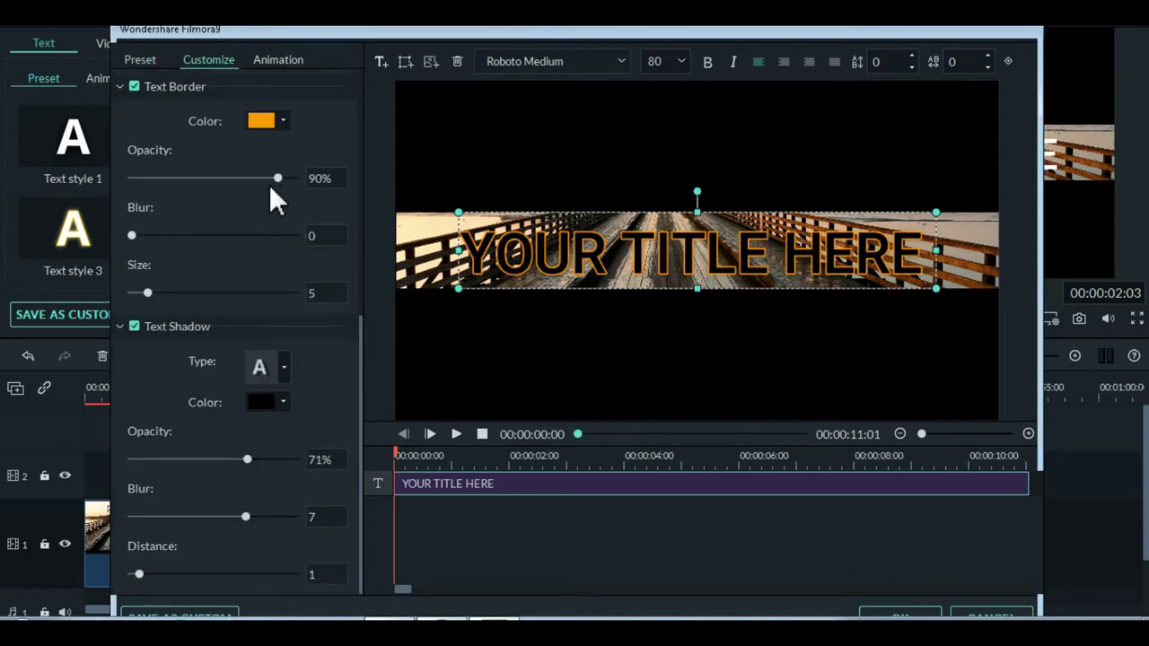
scroll(220, 350, up, 5)
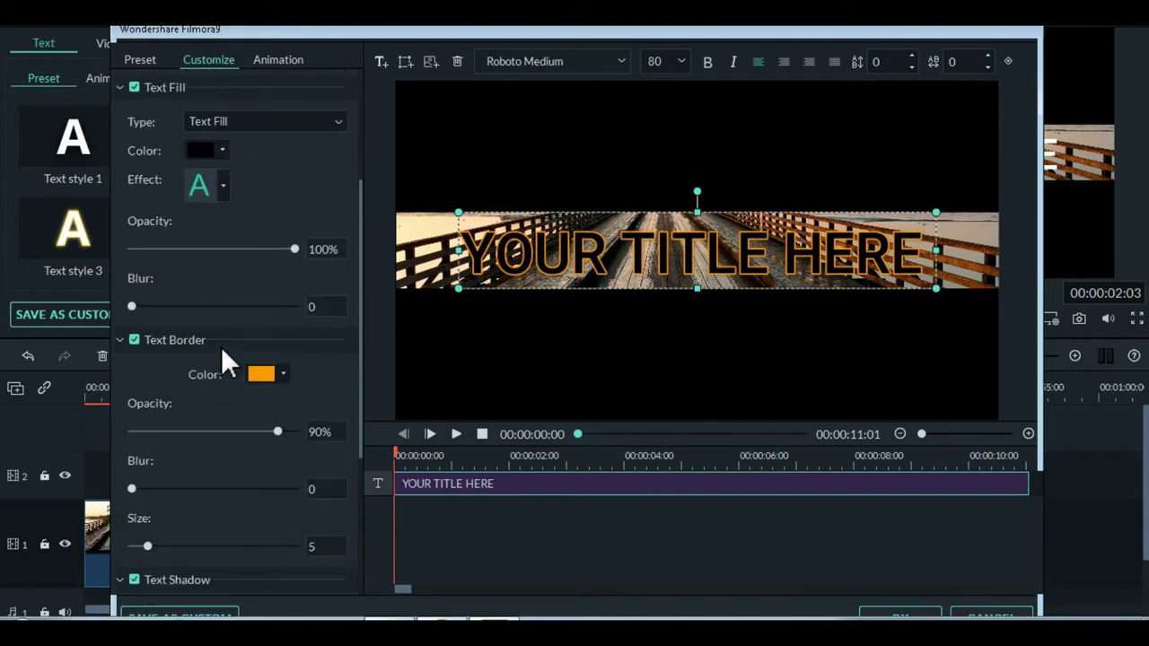
drag(292, 246, 174, 252)
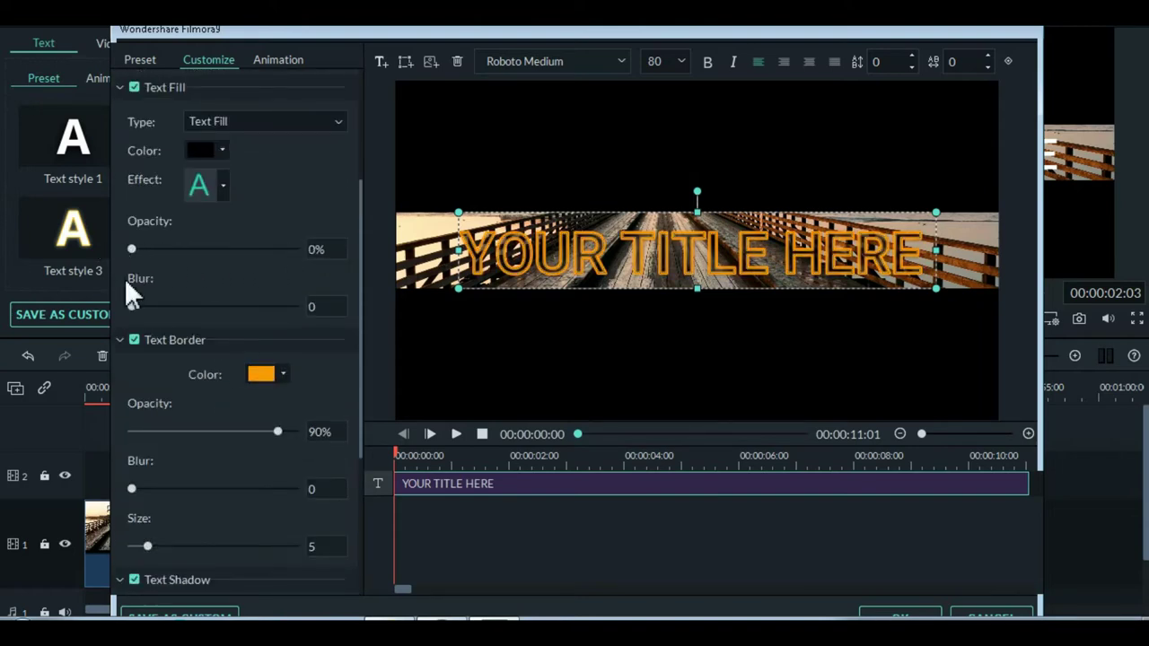
drag(246, 434, 263, 436)
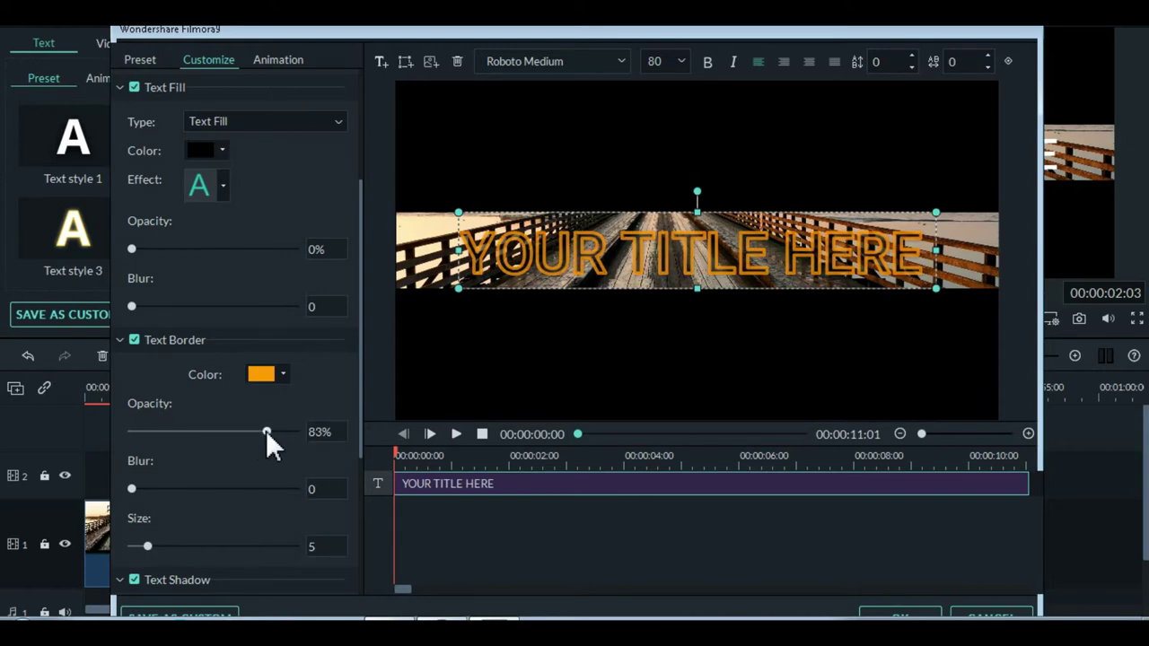
- Replace the title text with "Crop Opening", set its font to Roboto Condensed Bold, and apply the title changes
scroll(267, 436, down, 3)
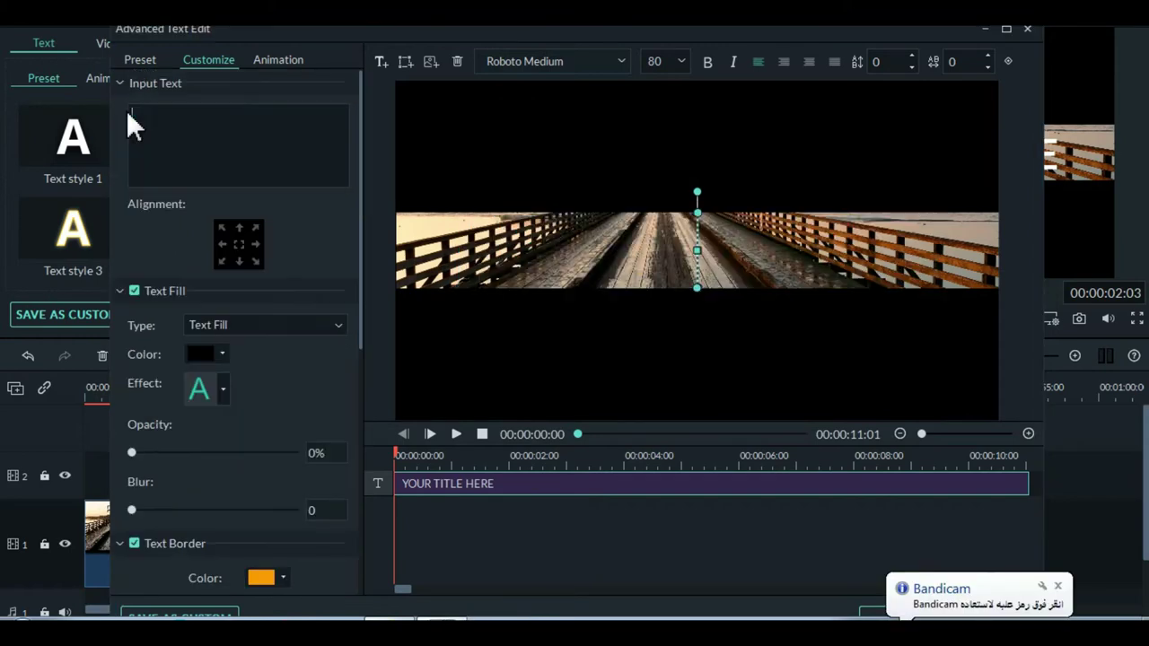
text(Crop Op)
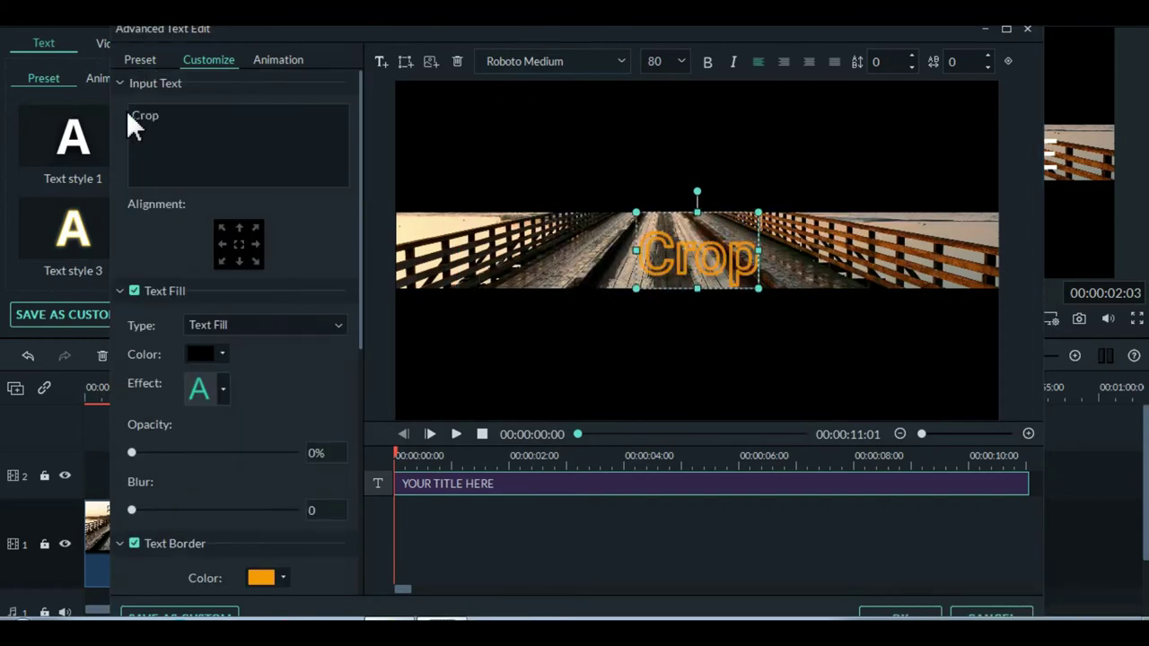
text(ening)
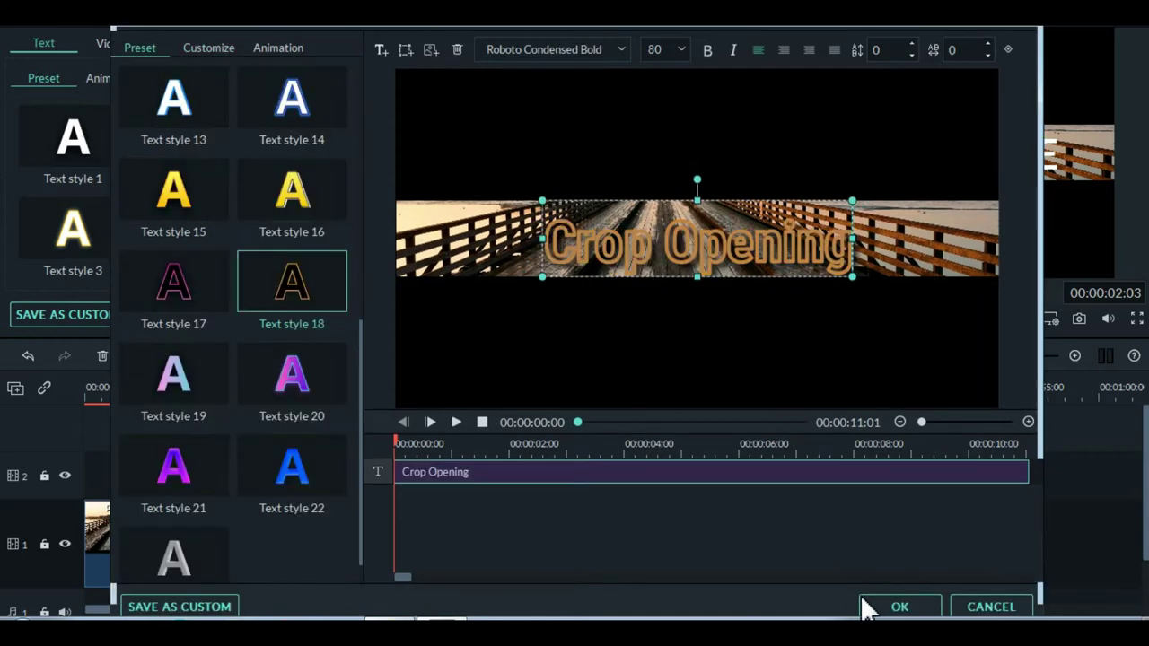
click(888, 609)
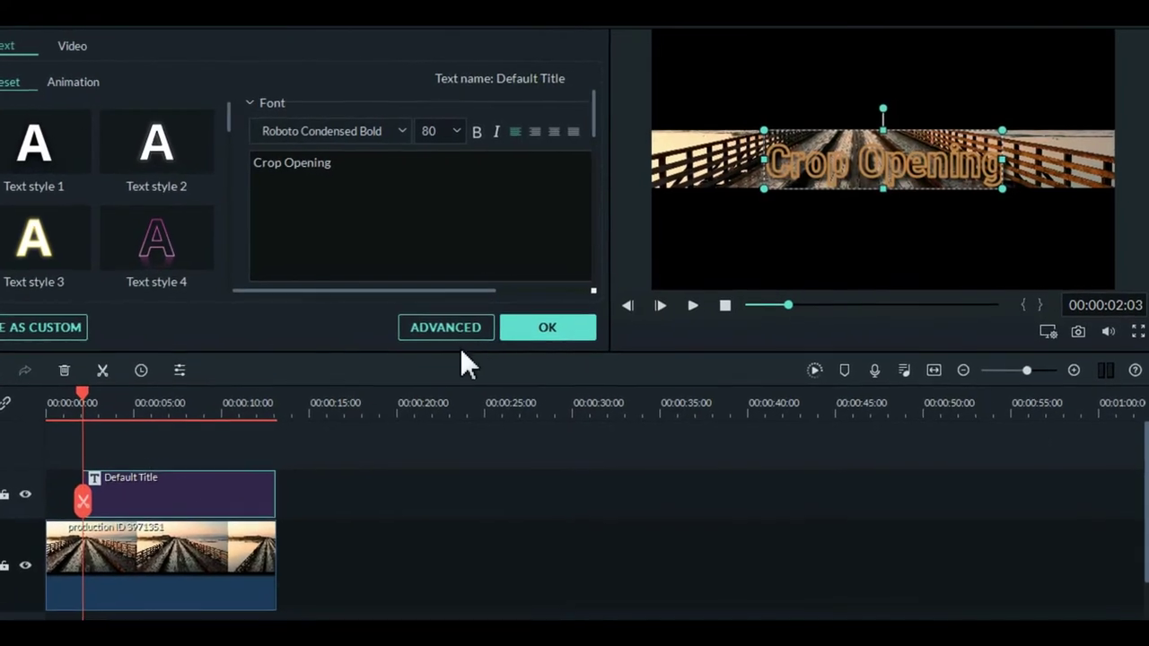
click(529, 334)
- Play the project from the beginning to review the title over the opening effect, and pause partway through
drag(782, 309, 711, 340)
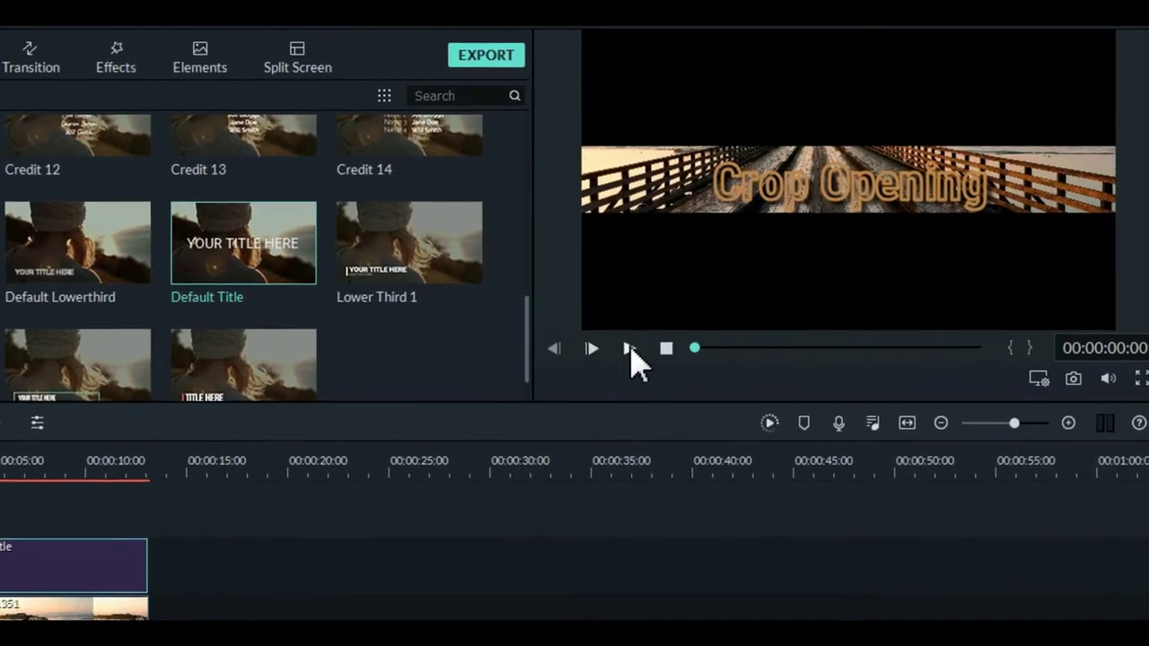
click(620, 355)
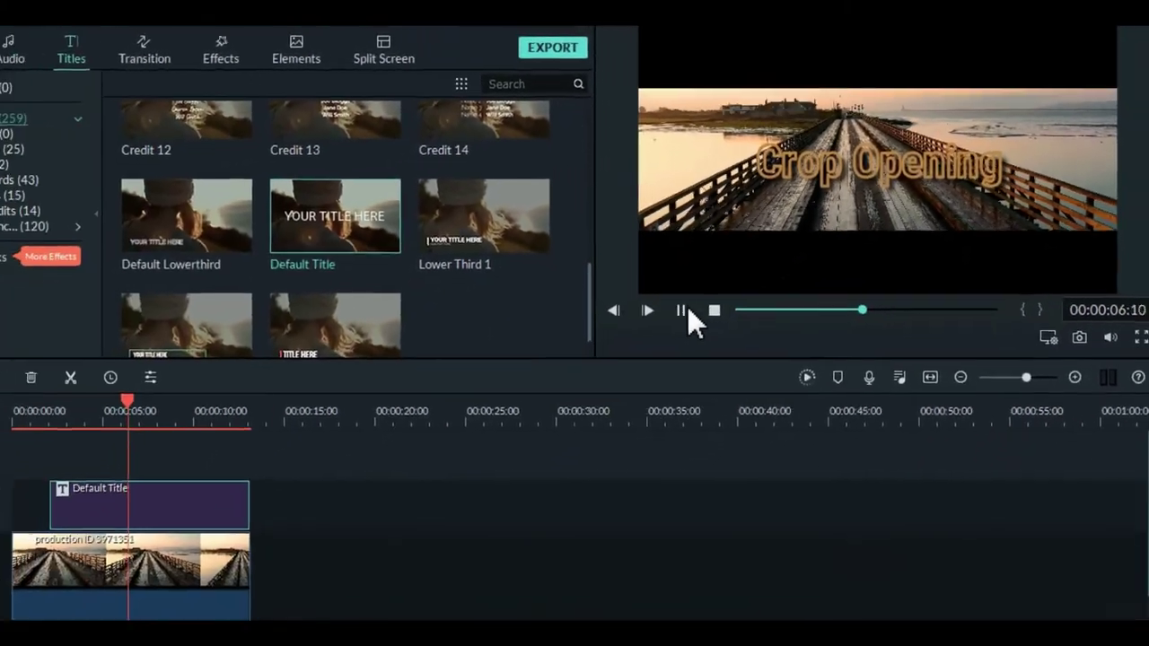
click(688, 310)
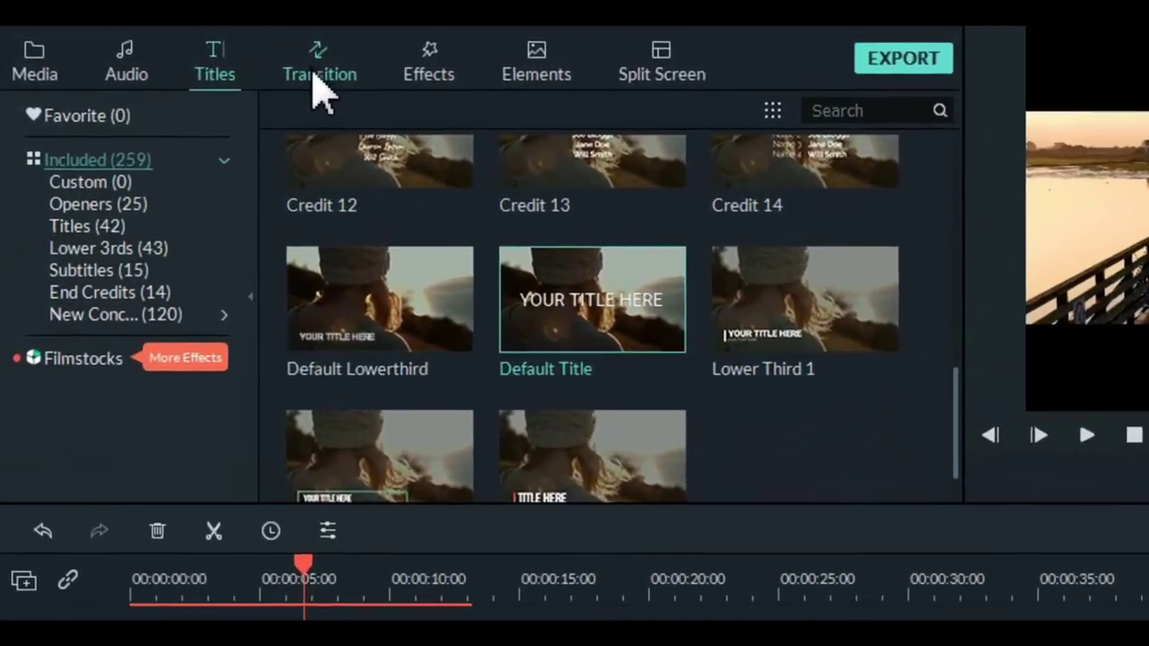
- Add a Dissolve transition to the start of the title clip and set its duration to 00:00:03:13
click(266, 59)
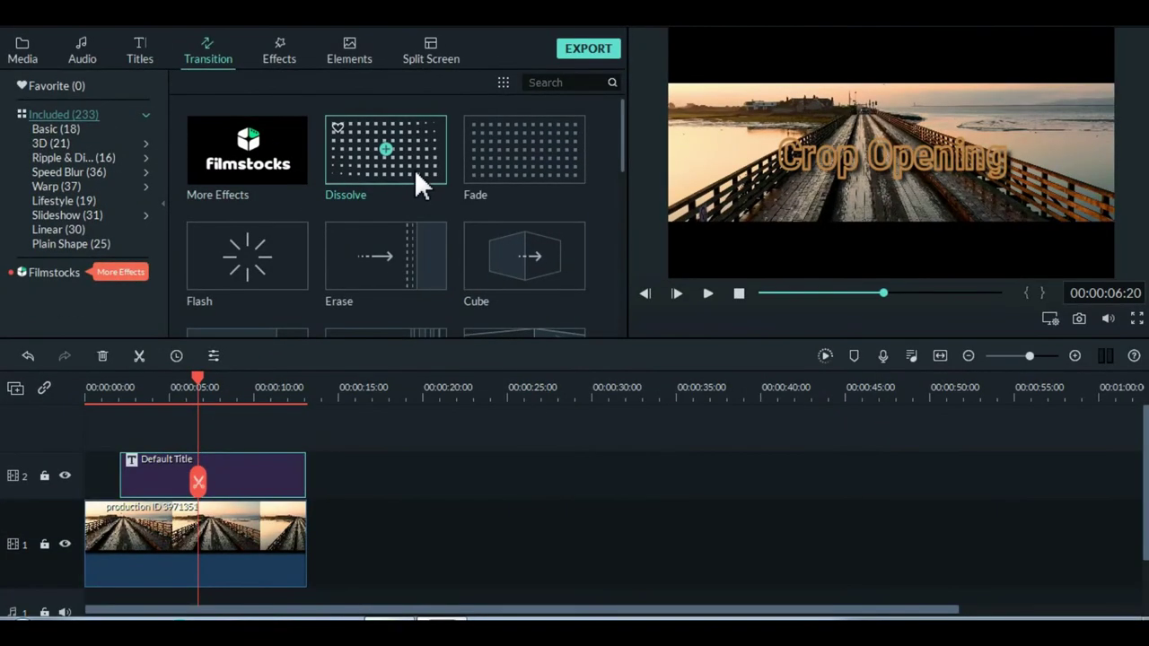
click(412, 170)
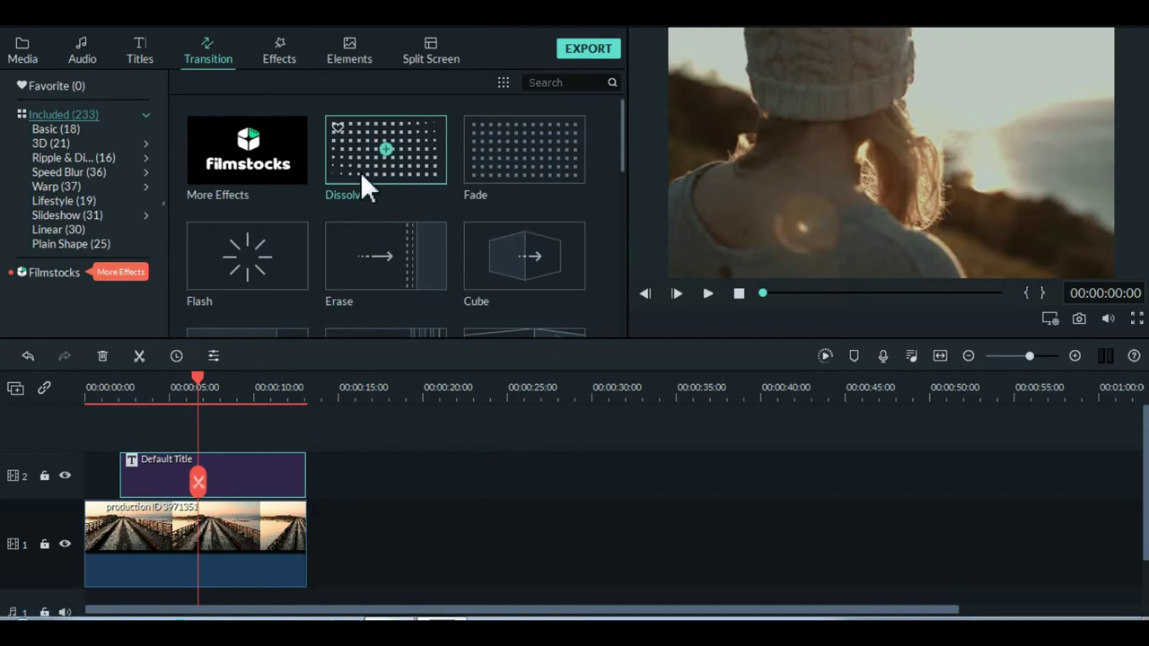
drag(128, 434, 132, 461)
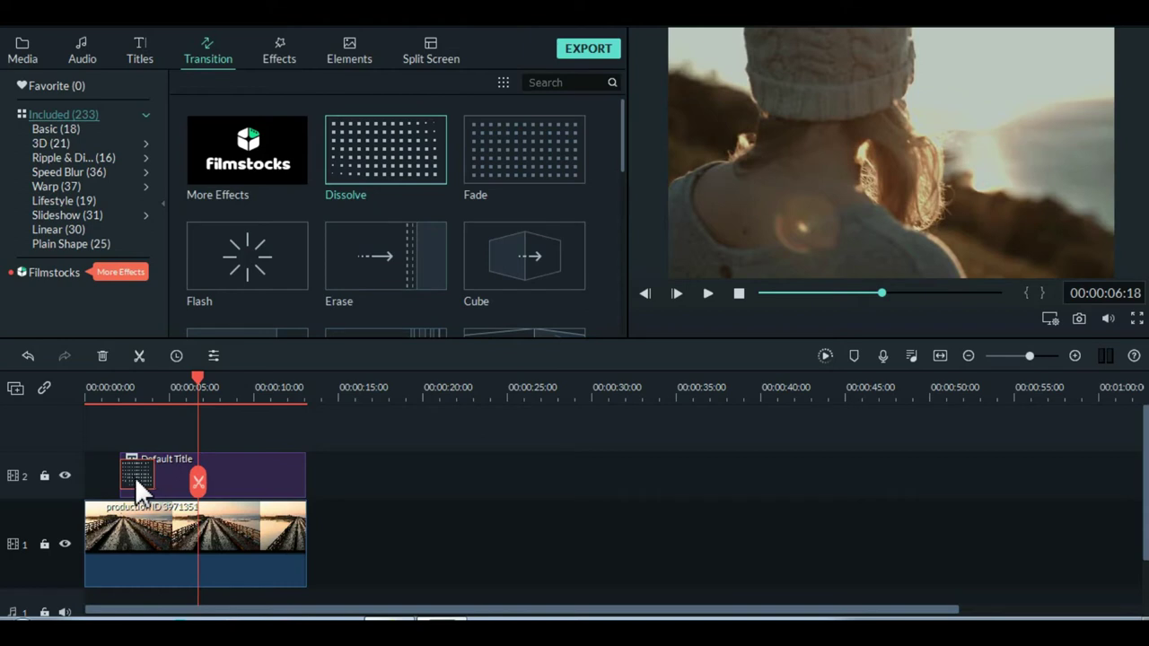
double_click(150, 478)
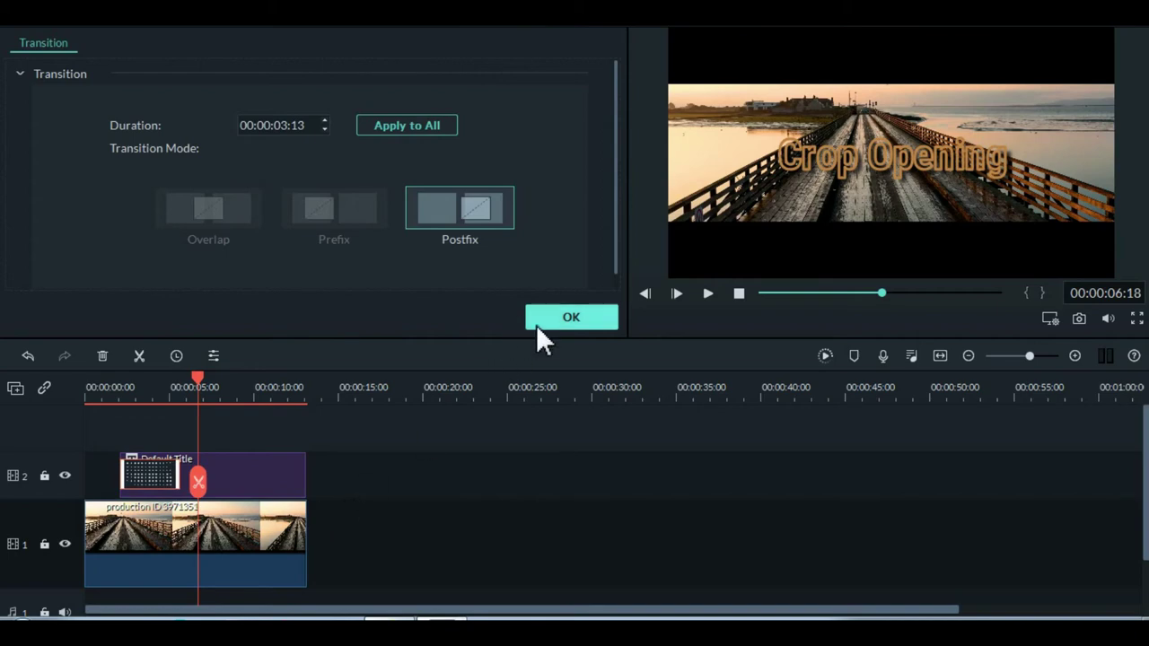
click(541, 324)
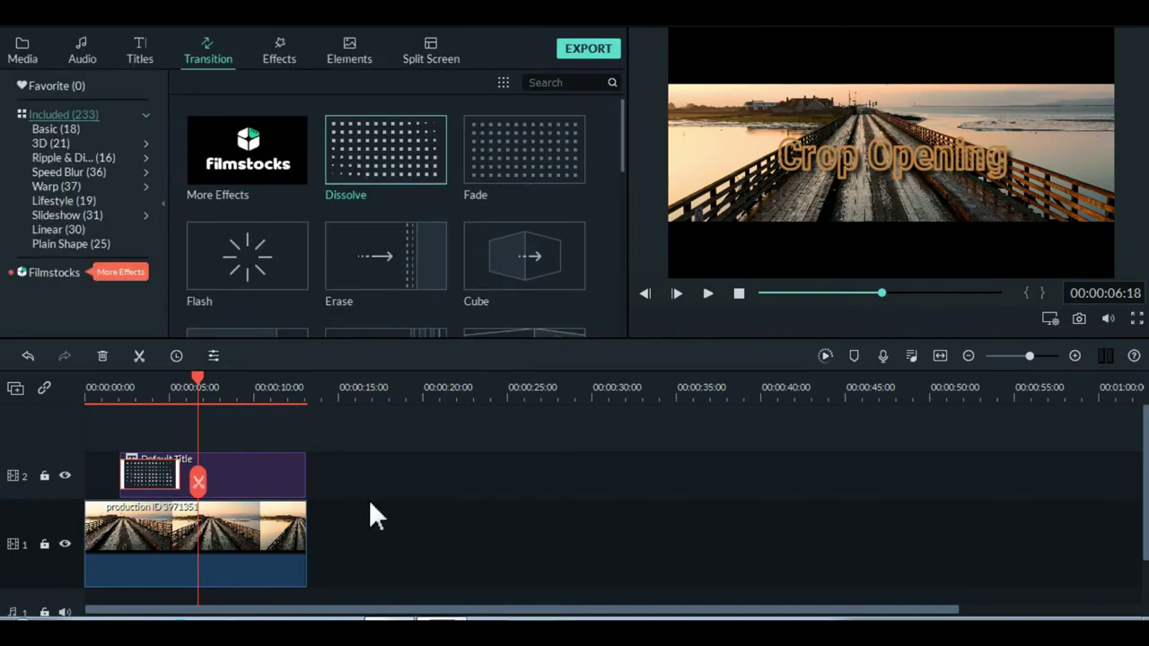
- Play the project from the beginning to review the title dissolving in over the opening effect
scroll(572, 435, down, 2)
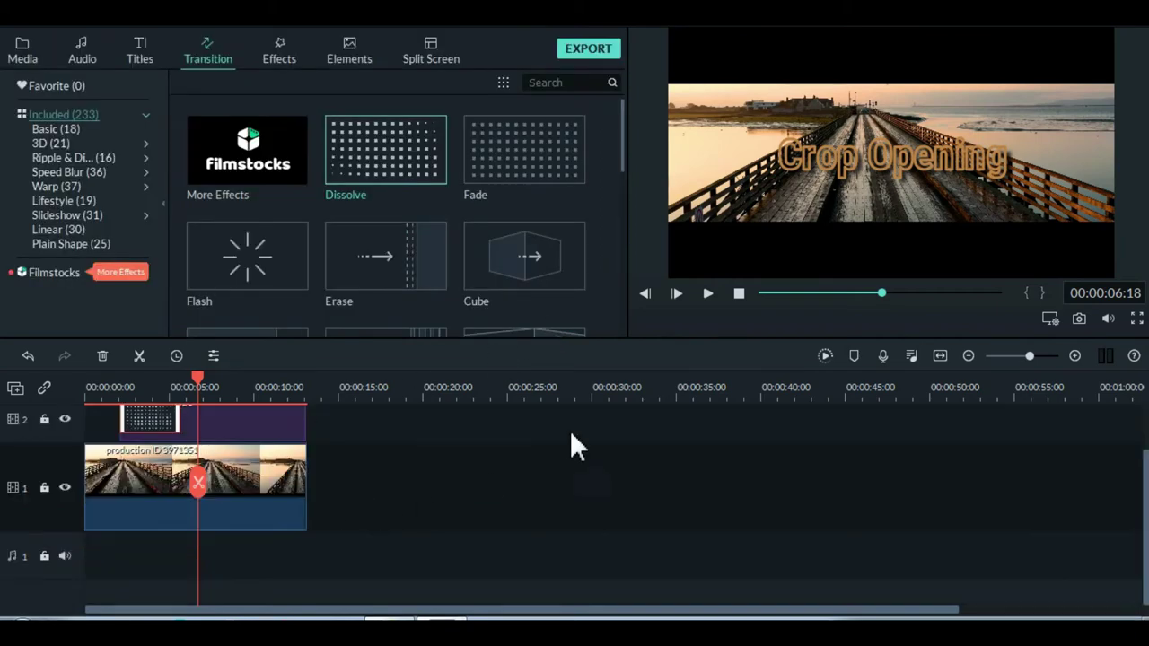
click(740, 294)
click(711, 295)
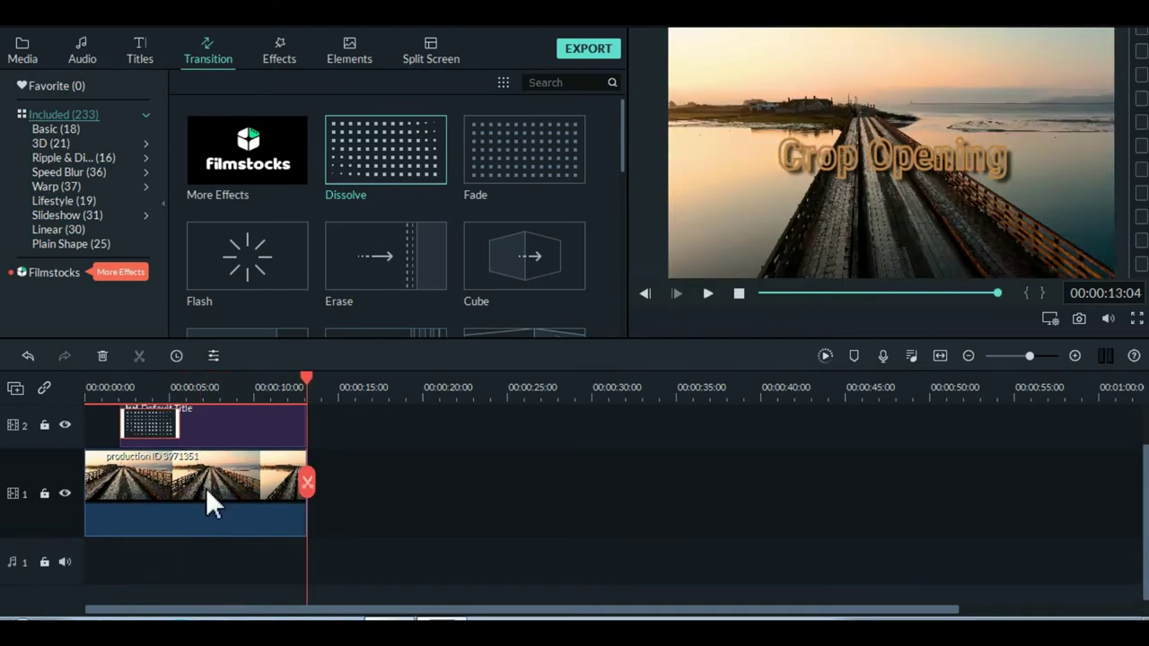
- Reduce the bridge clip's Pan & Zoom end frame to 3840 x 2034 in Crop and Zoom and apply it
click(205, 487)
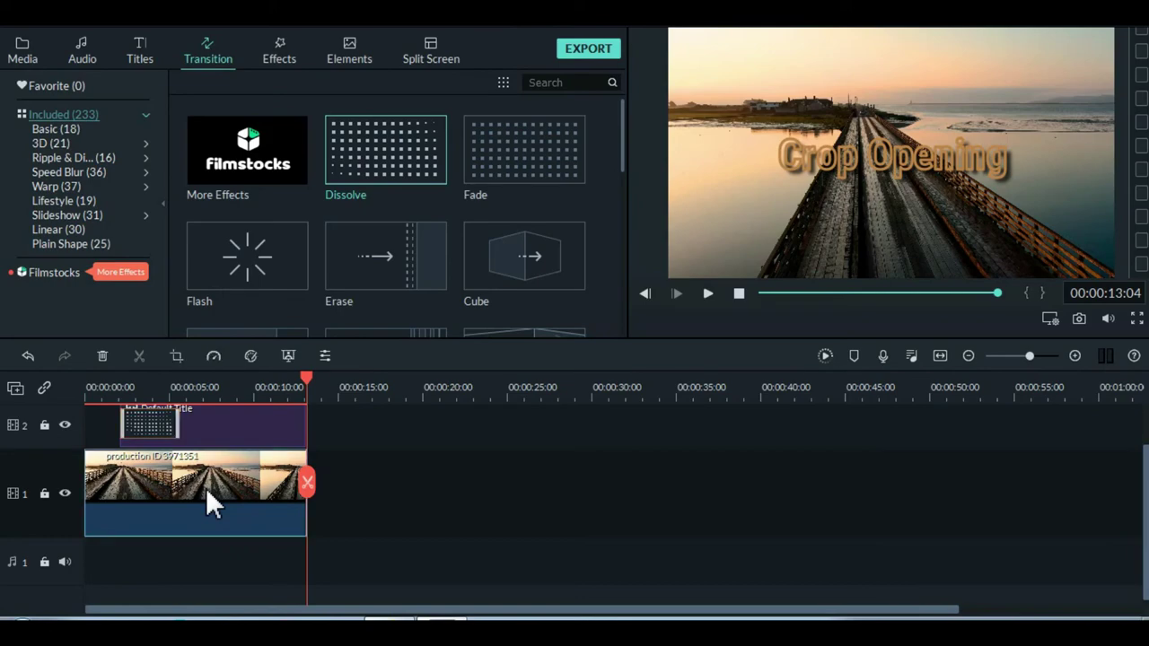
right_click(206, 487)
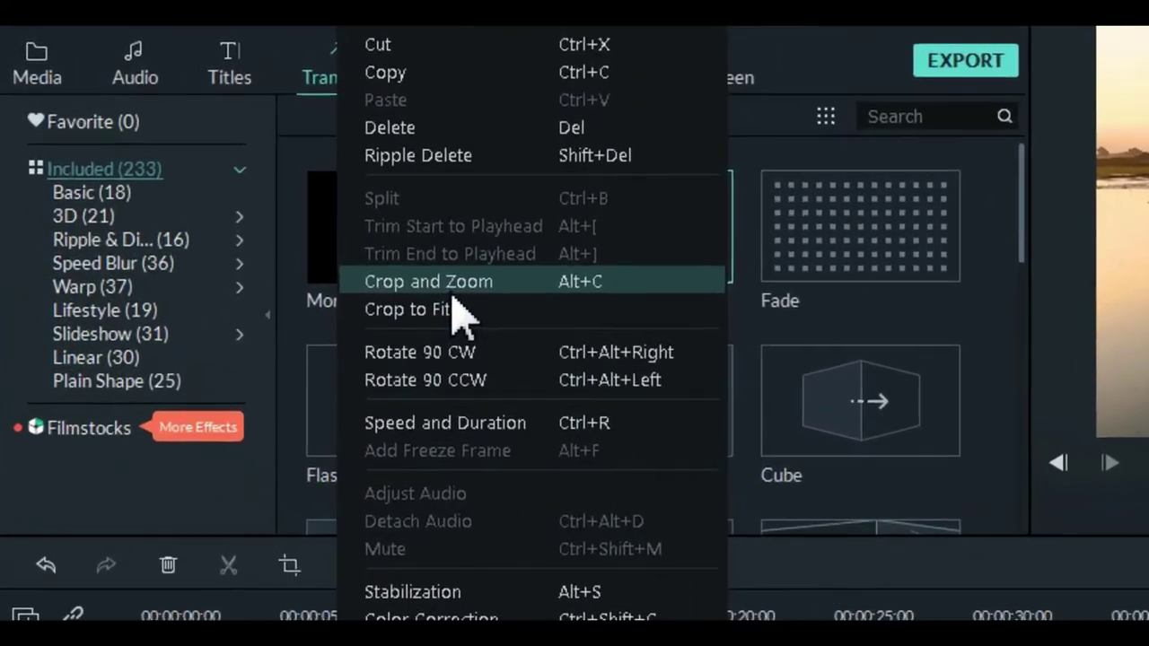
click(366, 236)
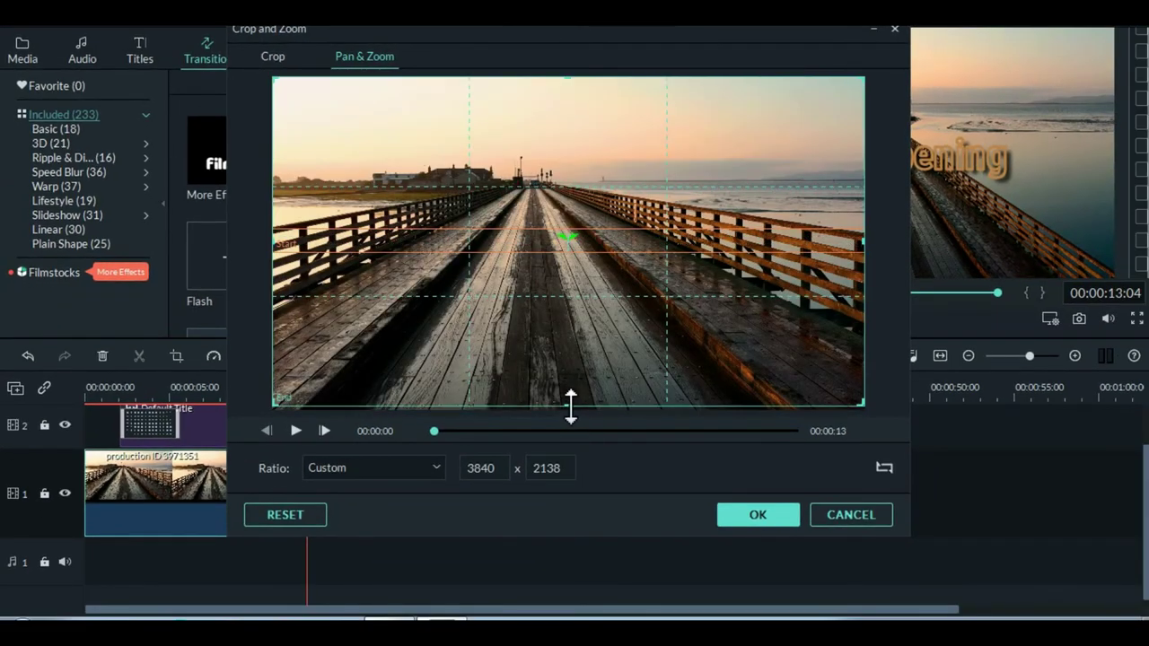
drag(571, 81, 571, 90)
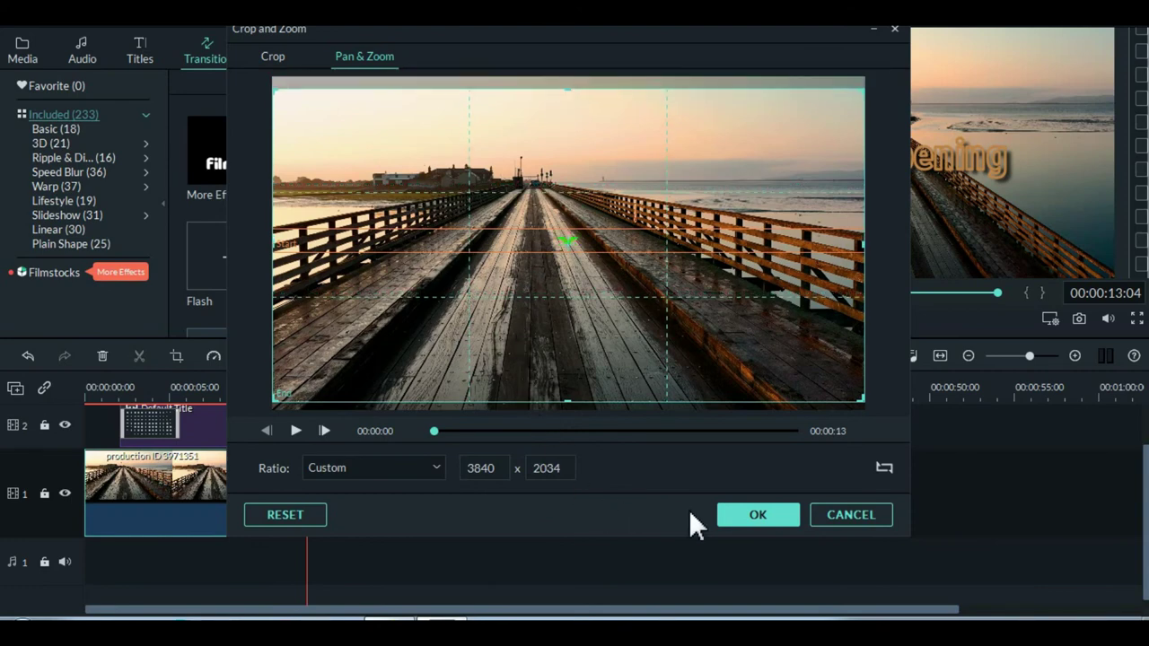
click(748, 515)
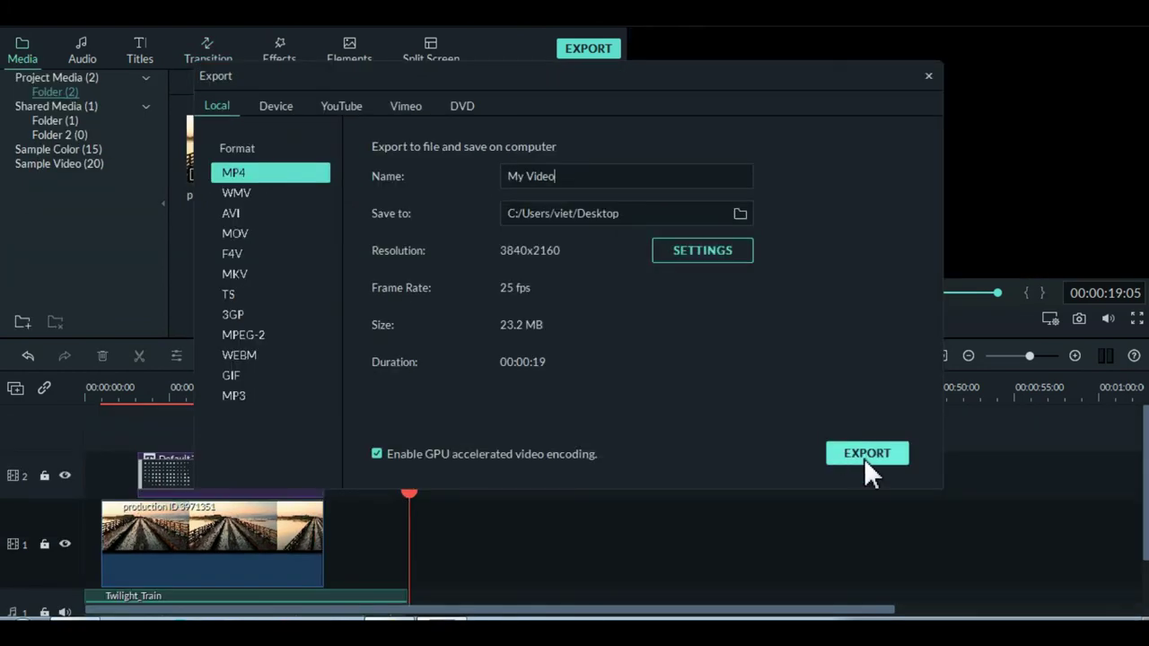
- Export the project to the computer as an MP4 file named My Video with GPU accelerated encoding enabled
click(862, 458)
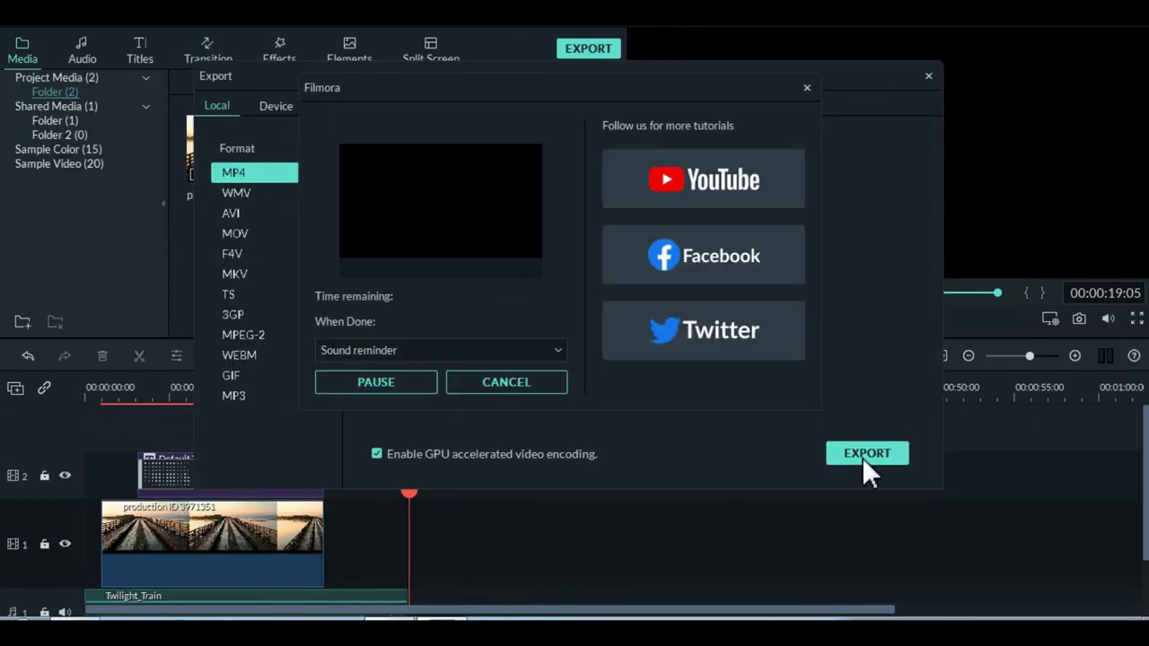